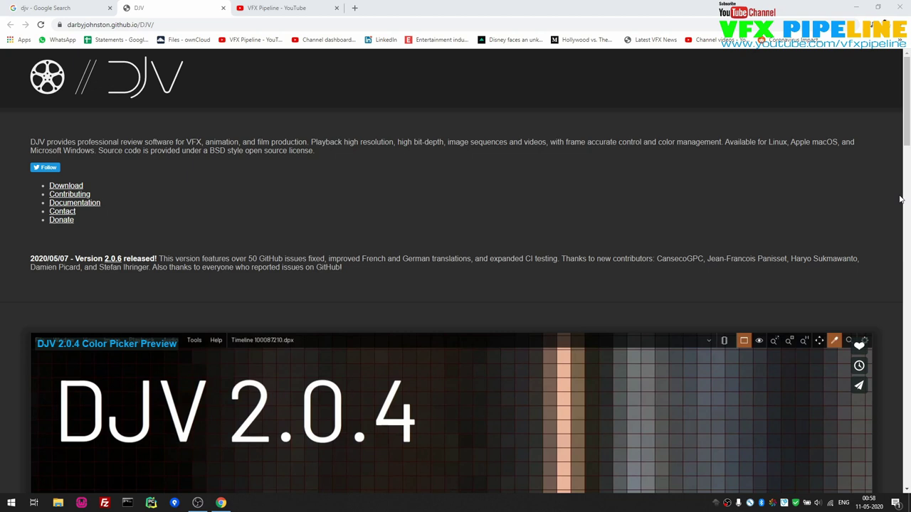
Step: Open the DJV IMAGING YouTube result from the djv search results in a new tab
click(62, 8)
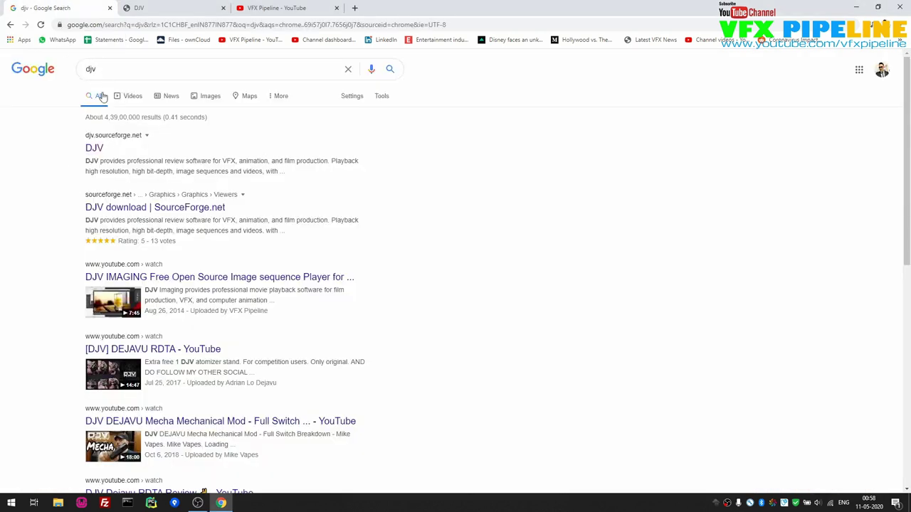
click(156, 10)
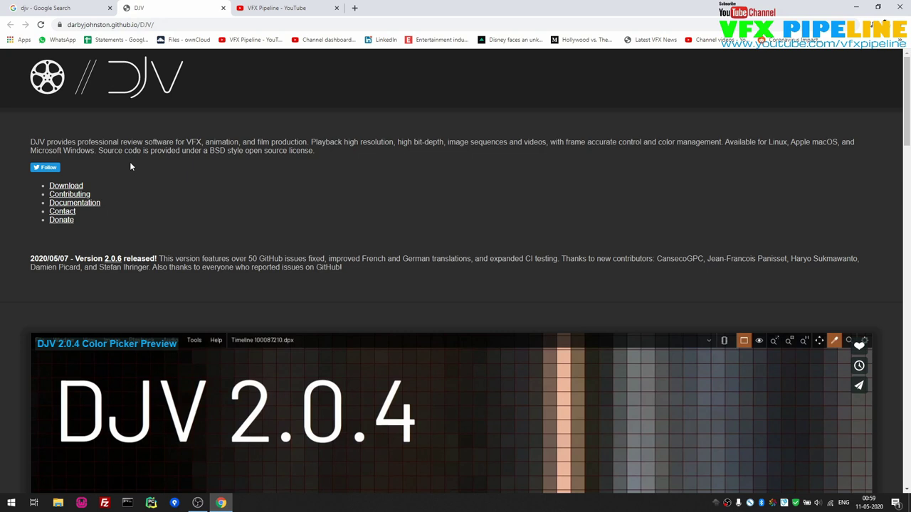
click(21, 10)
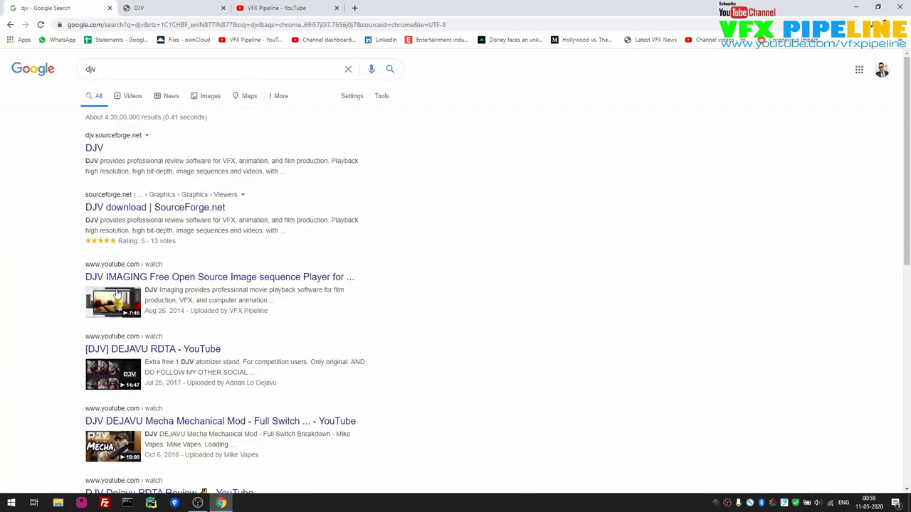
right_click(203, 279)
click(222, 286)
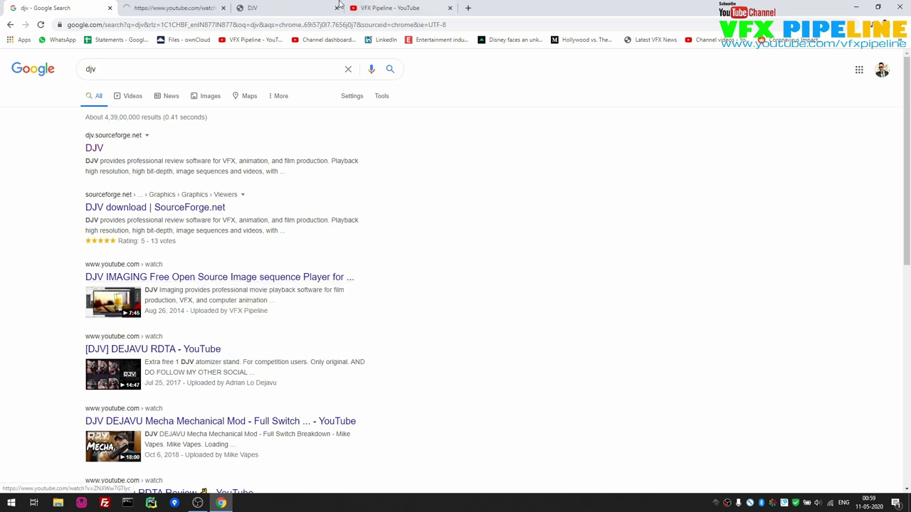
Step: Watch the DJV IMAGING video muted at about 2:20 and 4:27, then return to the DJV website
click(191, 9)
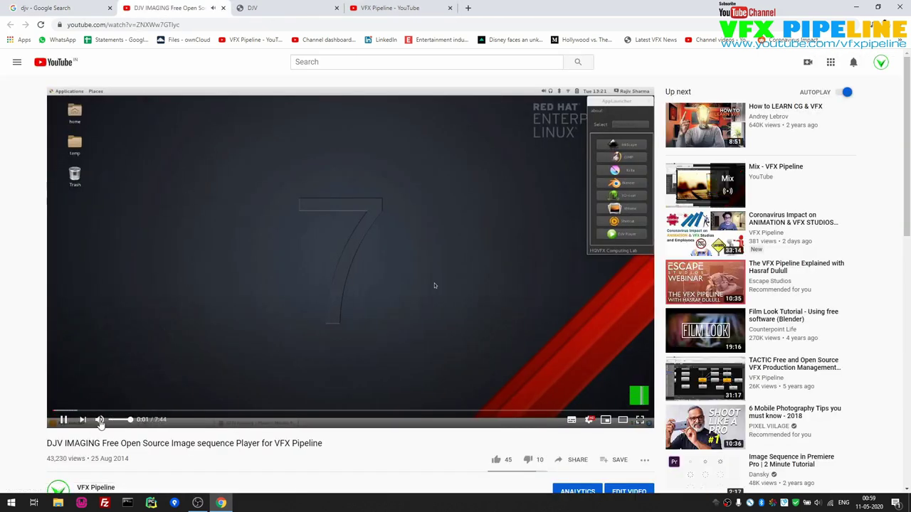
click(100, 420)
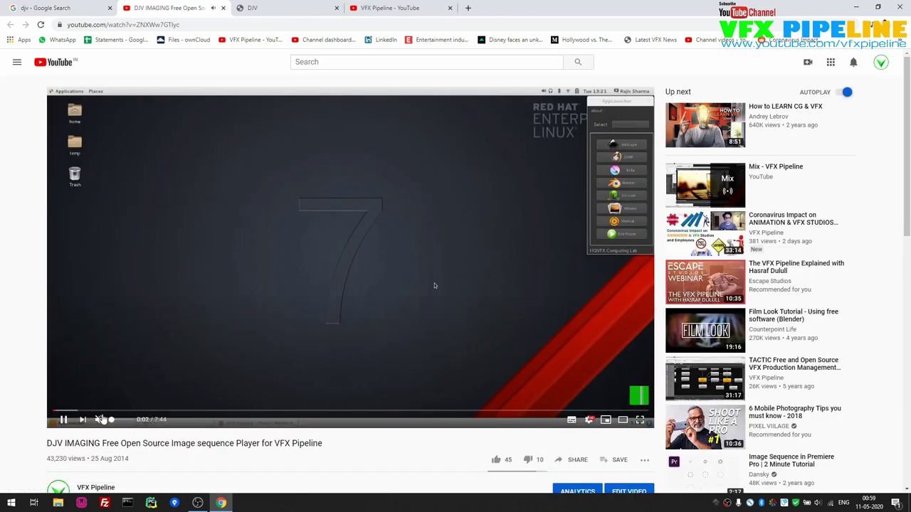
click(232, 412)
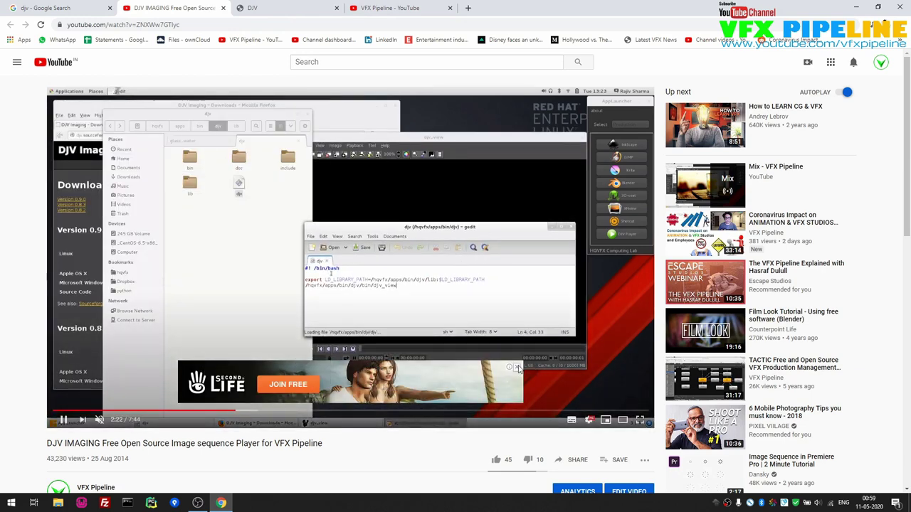
click(517, 366)
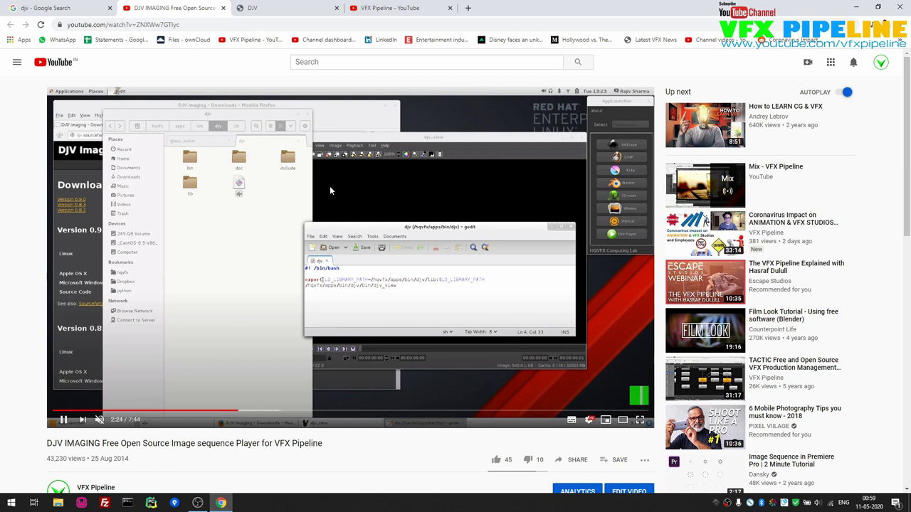
click(397, 411)
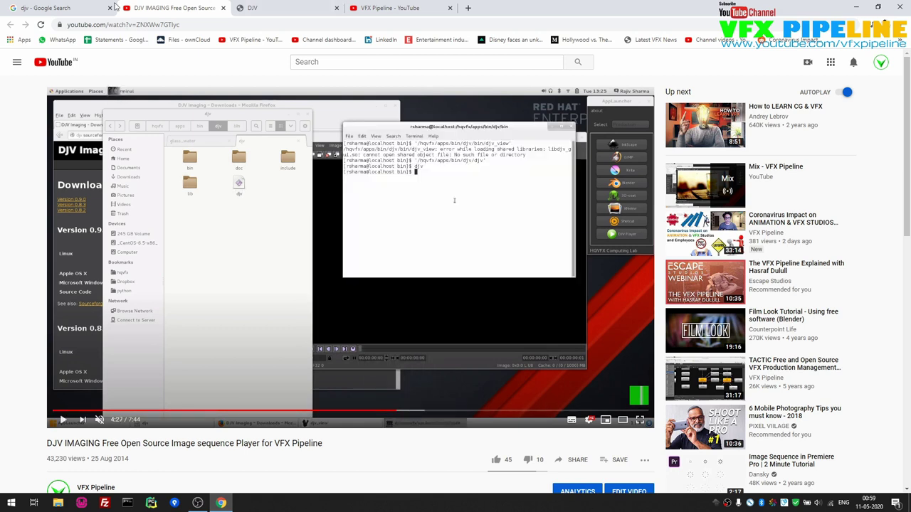
click(263, 10)
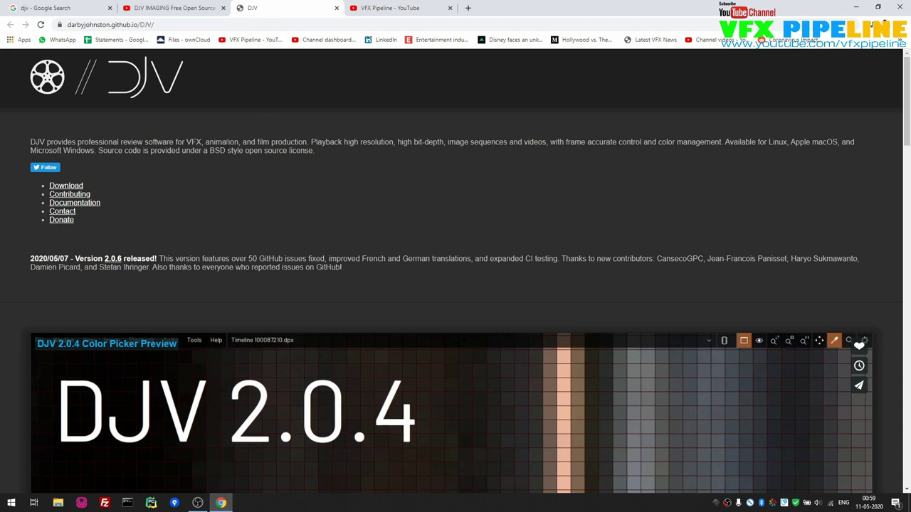
drag(228, 143, 484, 142)
click(357, 146)
click(535, 142)
double_click(536, 141)
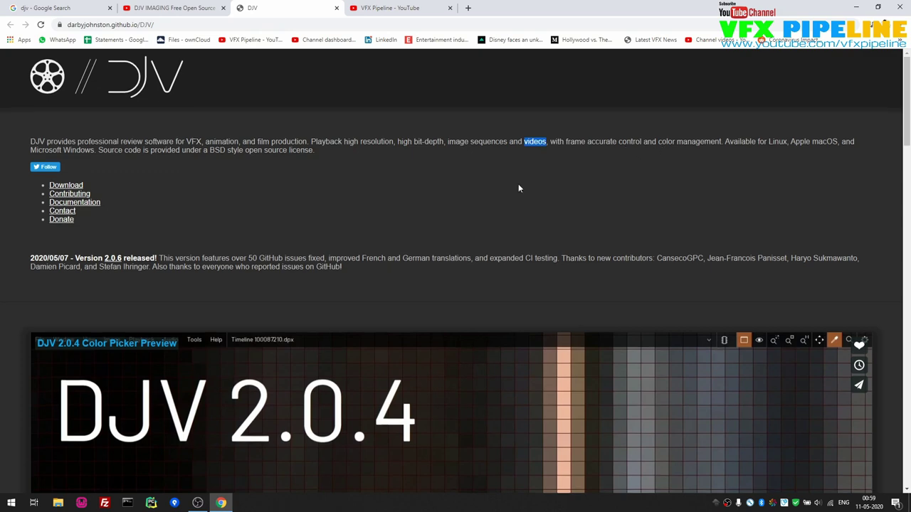
scroll(519, 184, down, 3)
scroll(517, 183, up, 3)
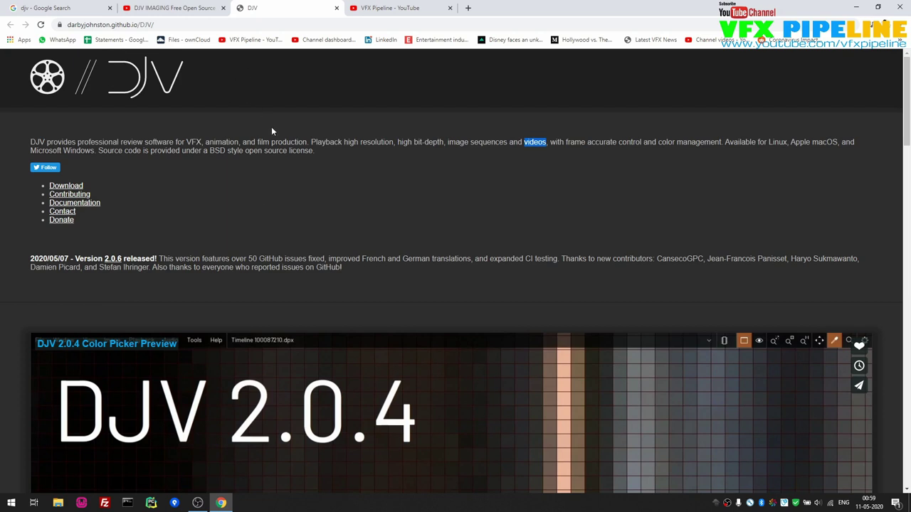
click(382, 6)
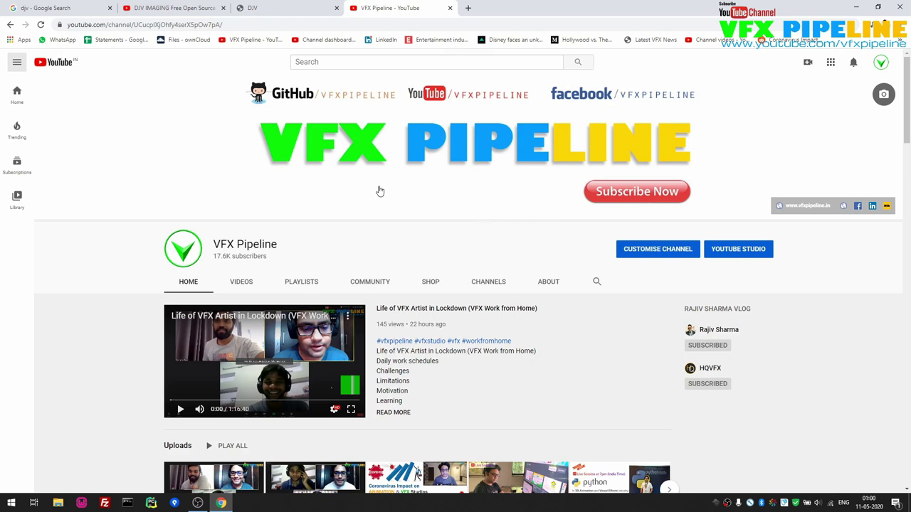
click(297, 7)
click(352, 181)
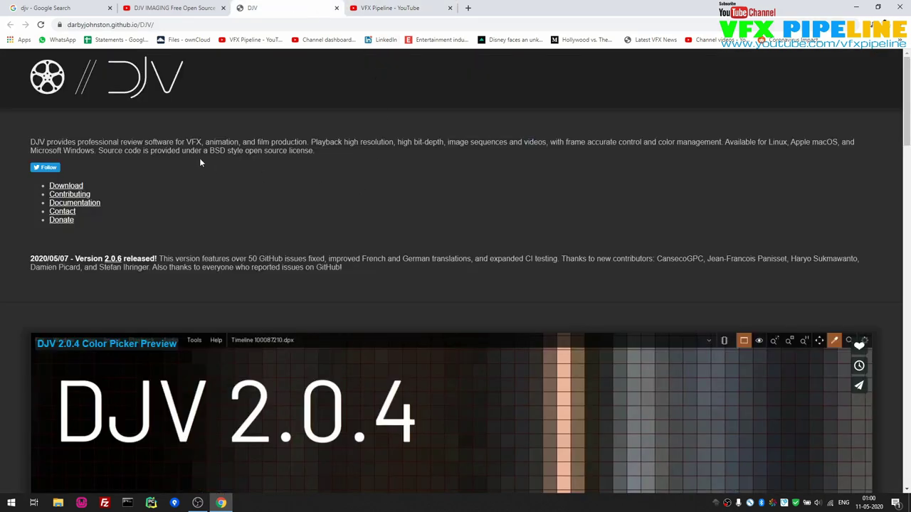
Step: Open the DJV Download page and launch the installed DJV application from the Start menu
click(70, 187)
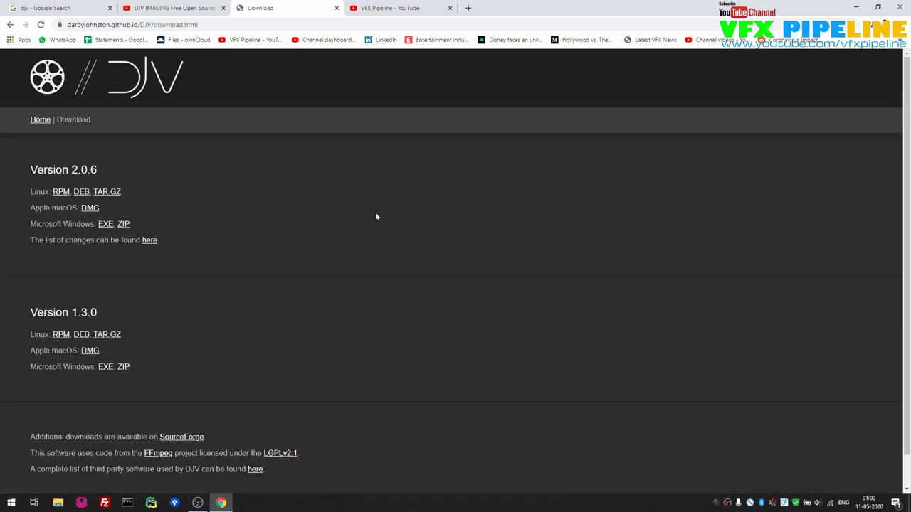
scroll(376, 217, down, 1)
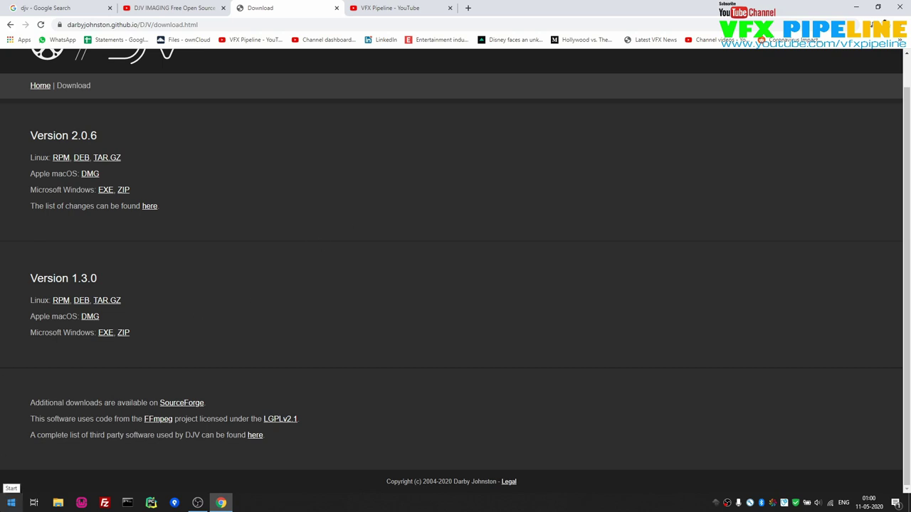
click(11, 502)
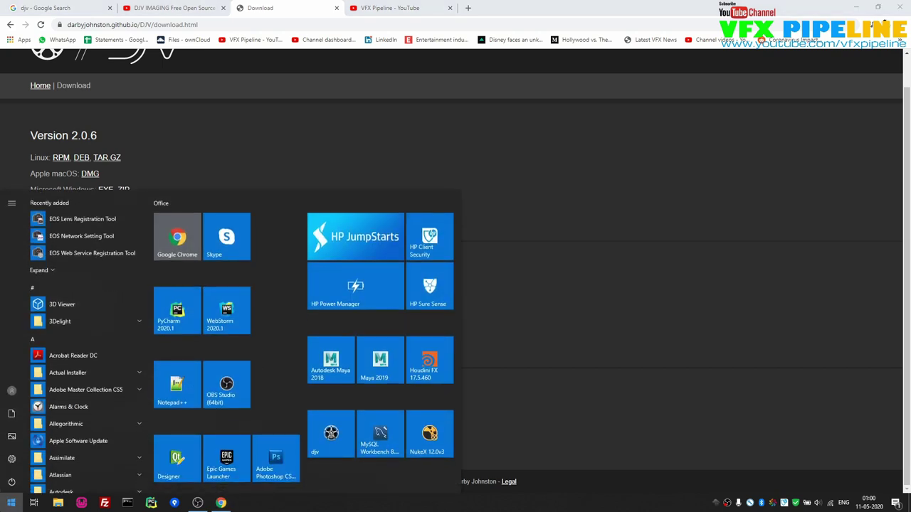
click(339, 435)
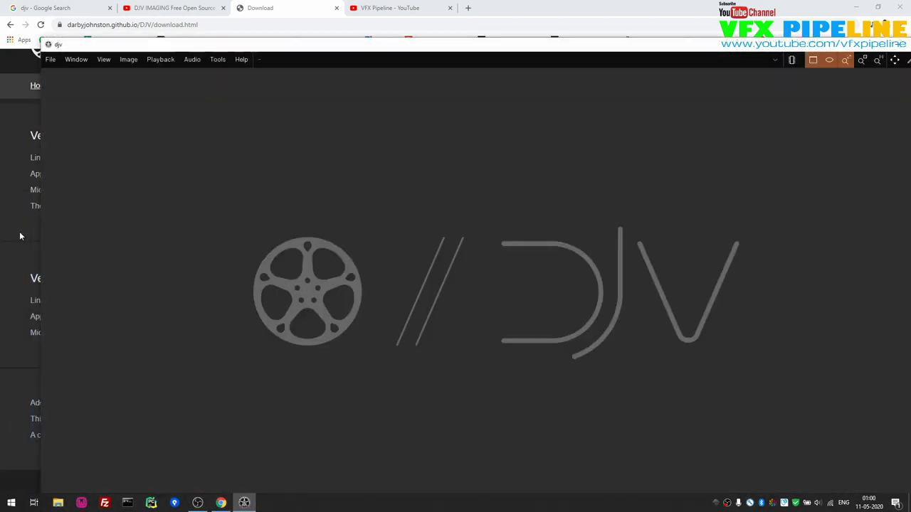
Step: Select 'Linux' under Version 2.0.6 on the Download page, then return to the video tab
click(20, 232)
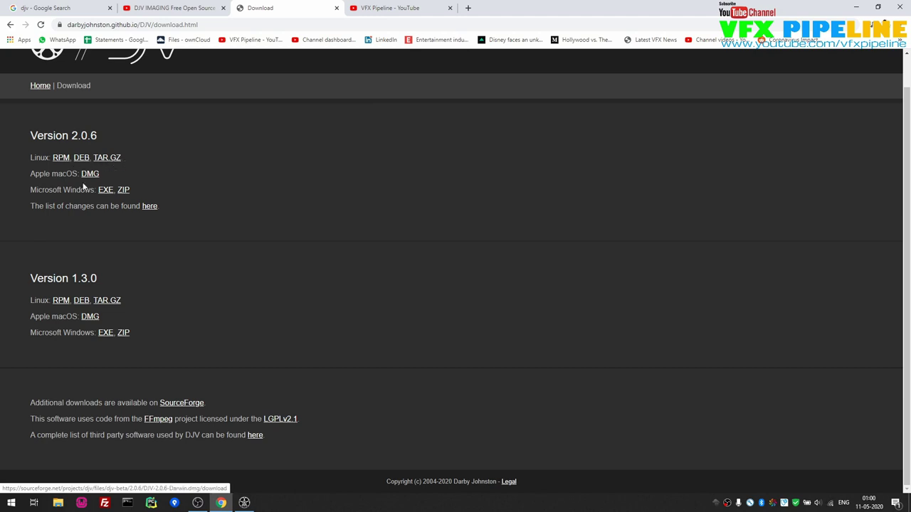
double_click(37, 158)
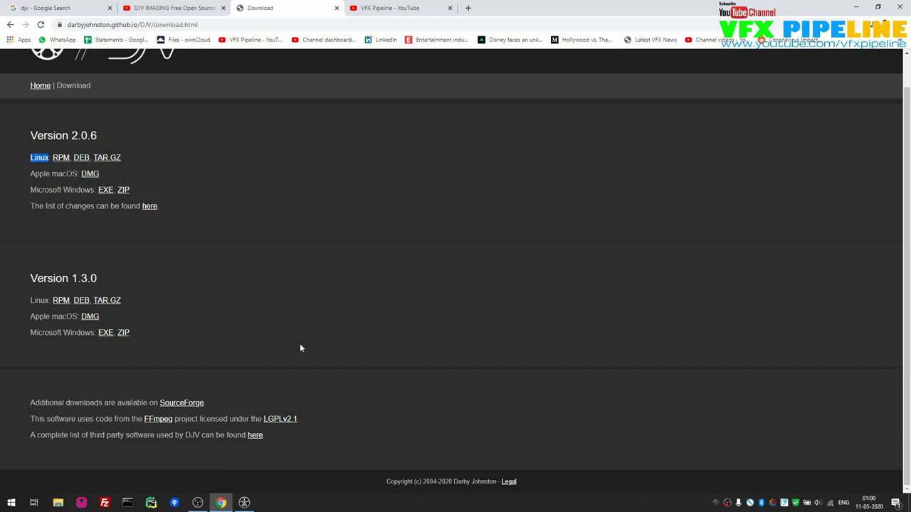
scroll(301, 348, up, 1)
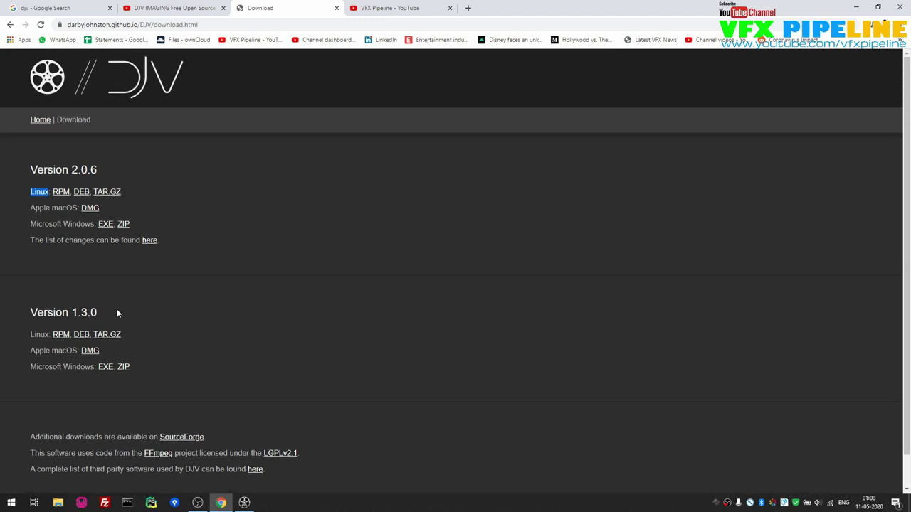
click(187, 8)
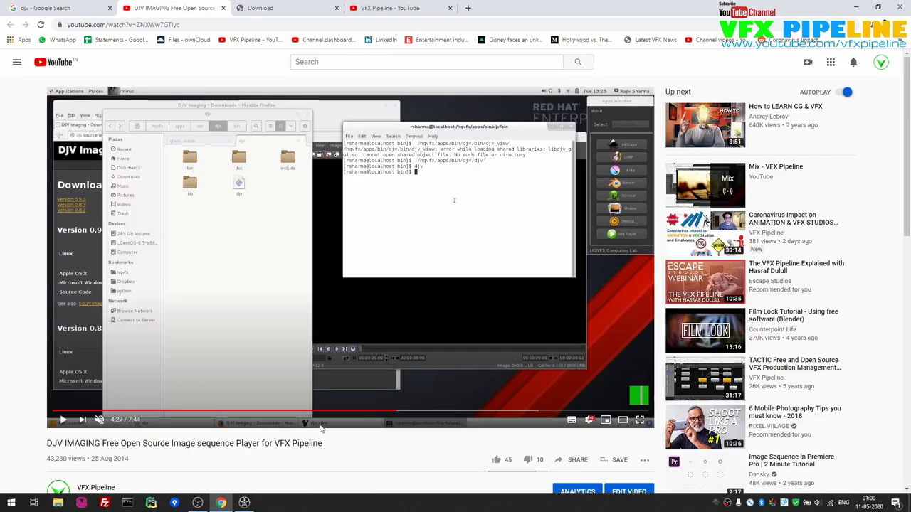
Step: Skip the DJV IMAGING video ahead to 5:48, then bring the DJV application window forward
click(502, 413)
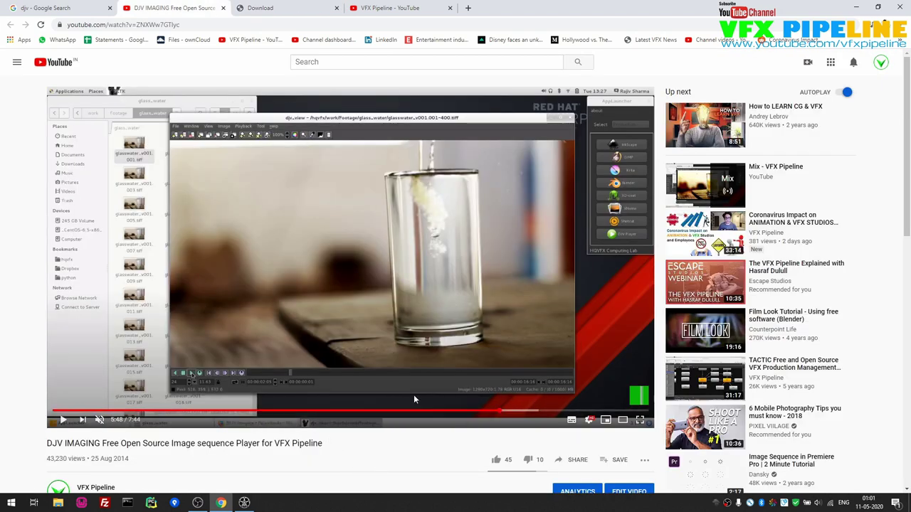
click(264, 7)
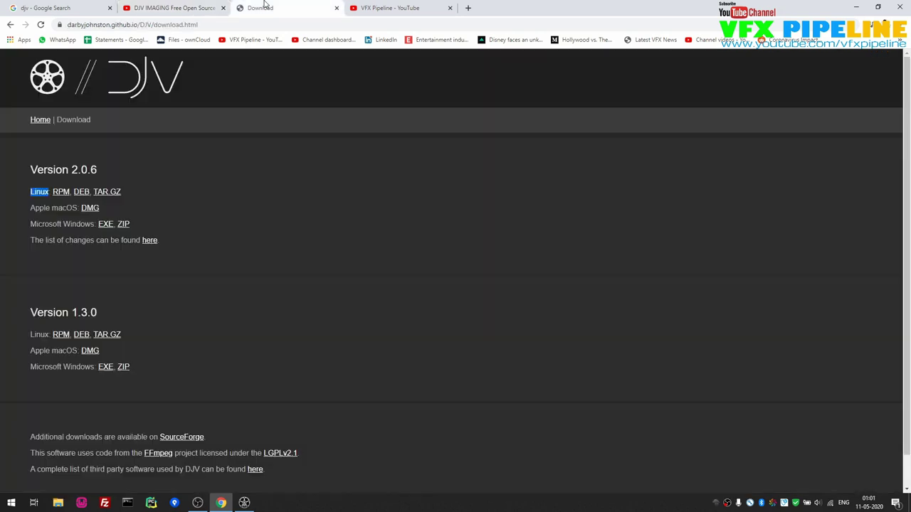
click(245, 502)
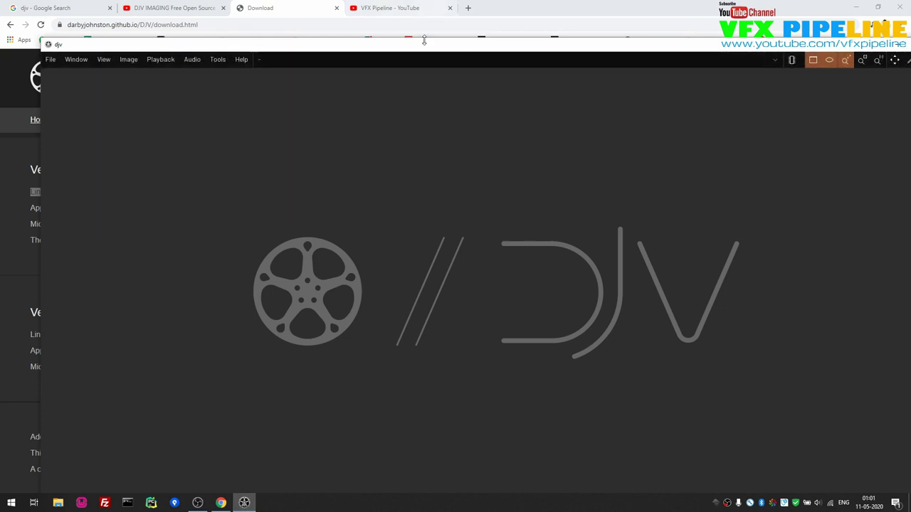
Step: Maximize DJV and navigate its File Browser from Program Files to drive D
double_click(433, 42)
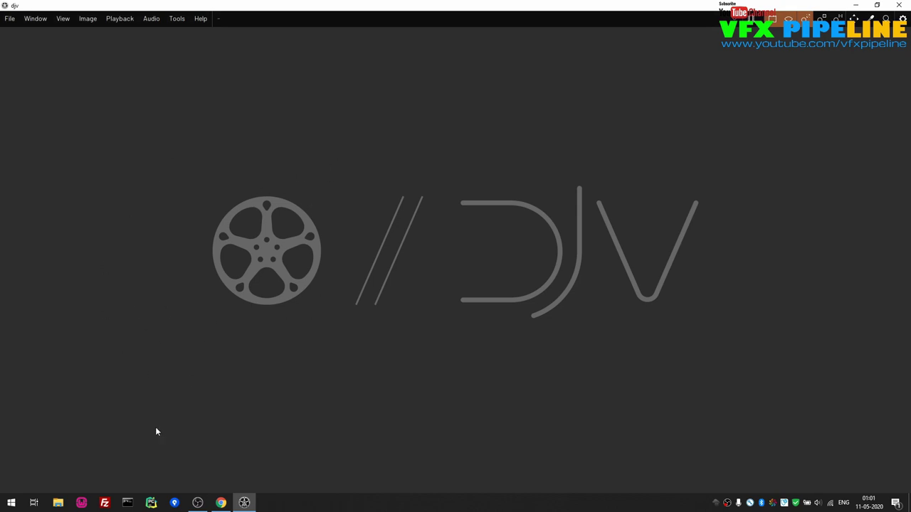
click(10, 19)
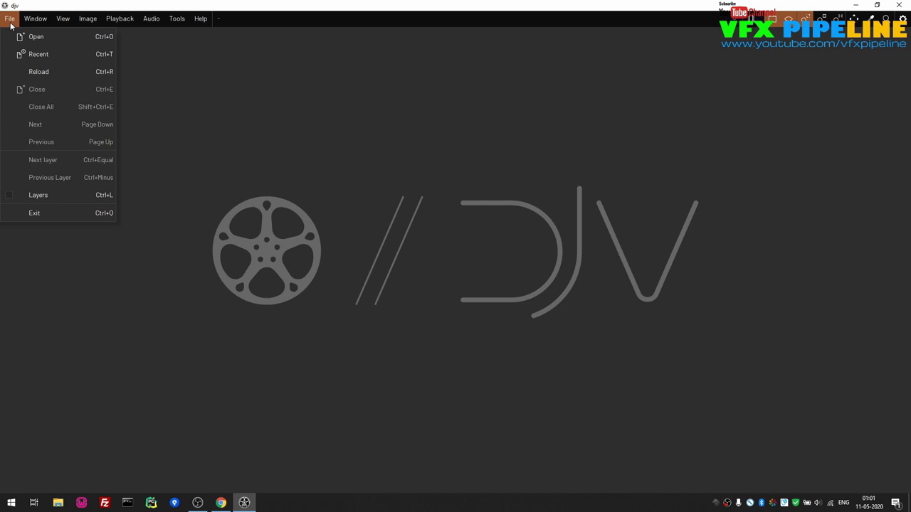
click(43, 37)
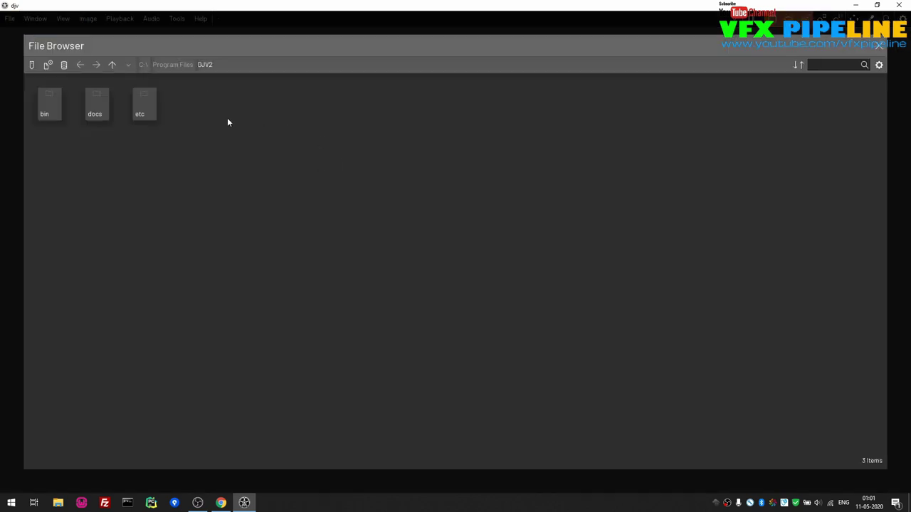
click(112, 66)
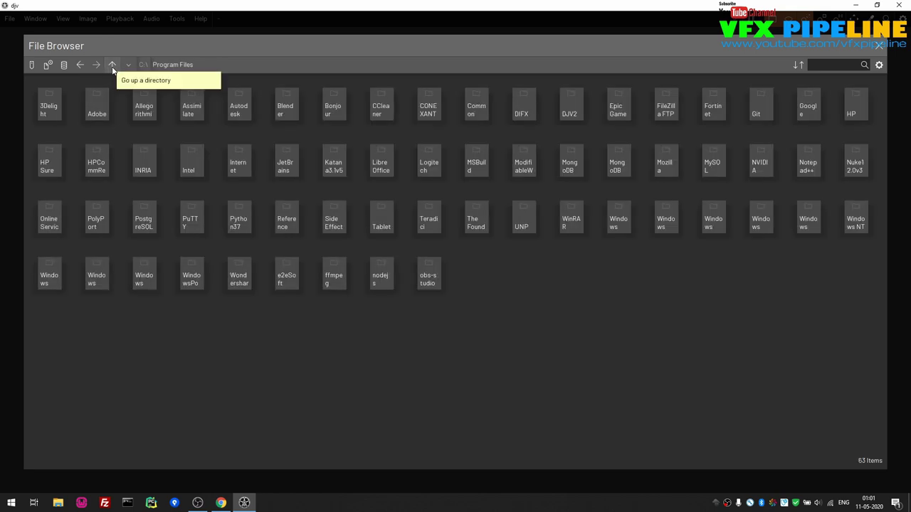
click(111, 65)
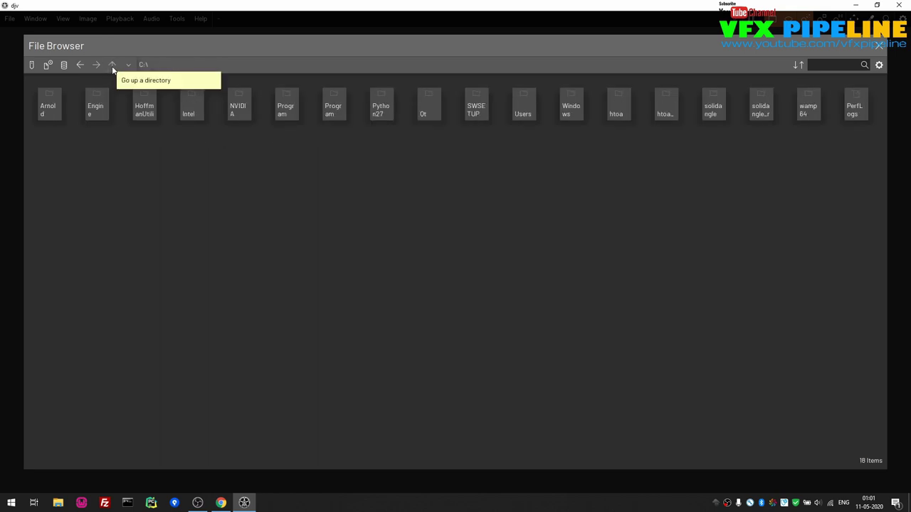
click(66, 65)
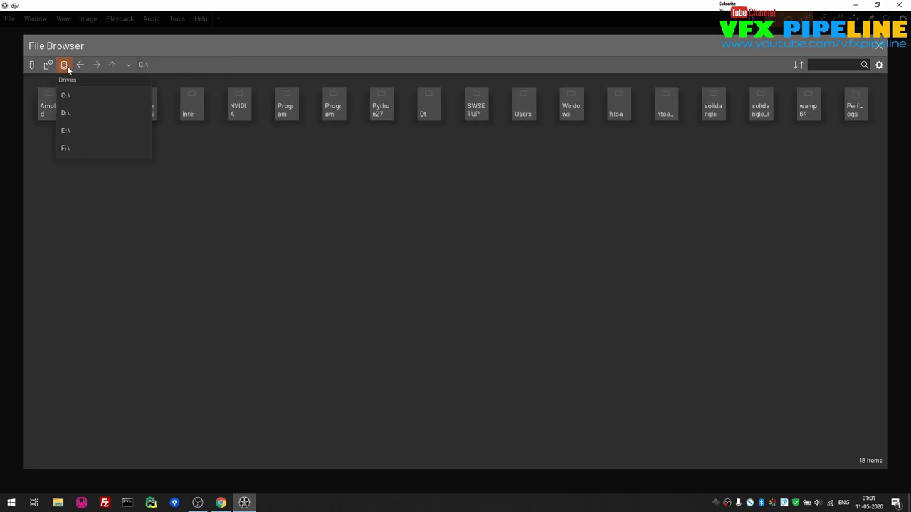
click(63, 114)
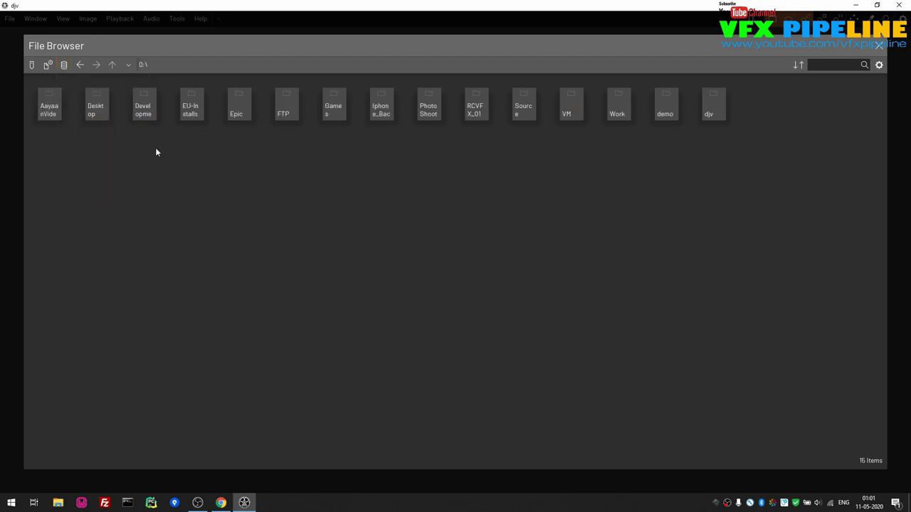
Step: Open djv > EXR and load the Arctic.0000-0149.exr image sequence
click(723, 110)
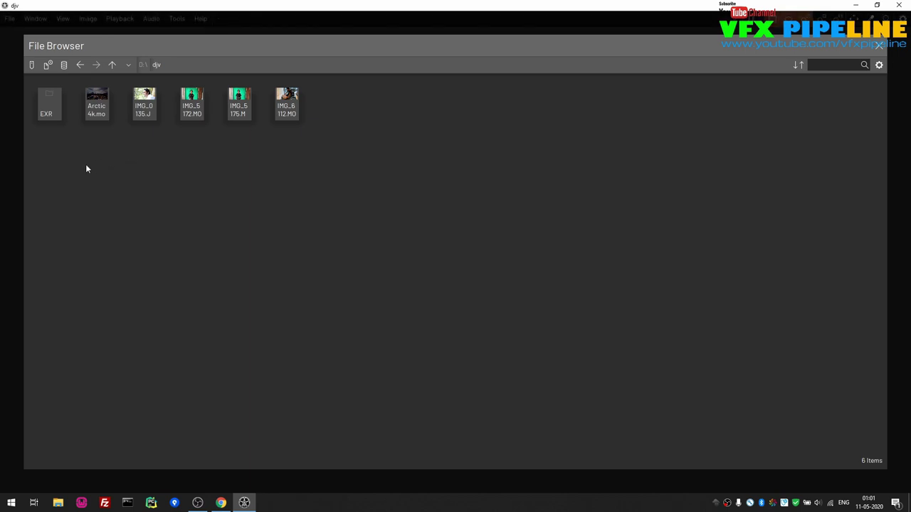
double_click(42, 110)
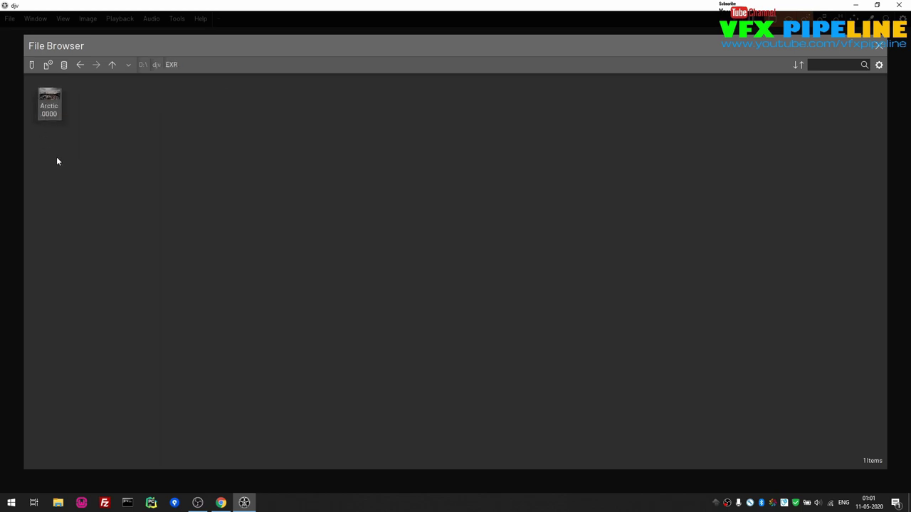
double_click(50, 106)
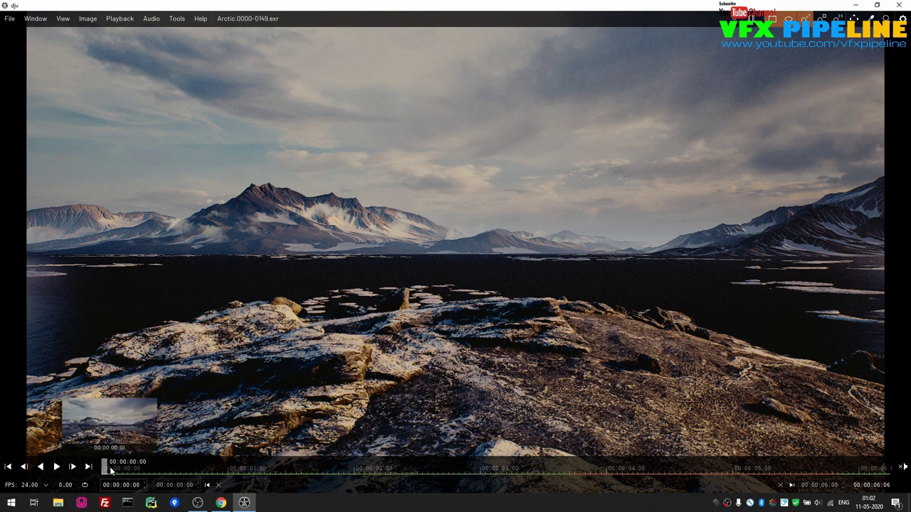
Step: Scrub the Arctic timeline forward, then back to frame 00:00:02:04
drag(111, 468, 697, 471)
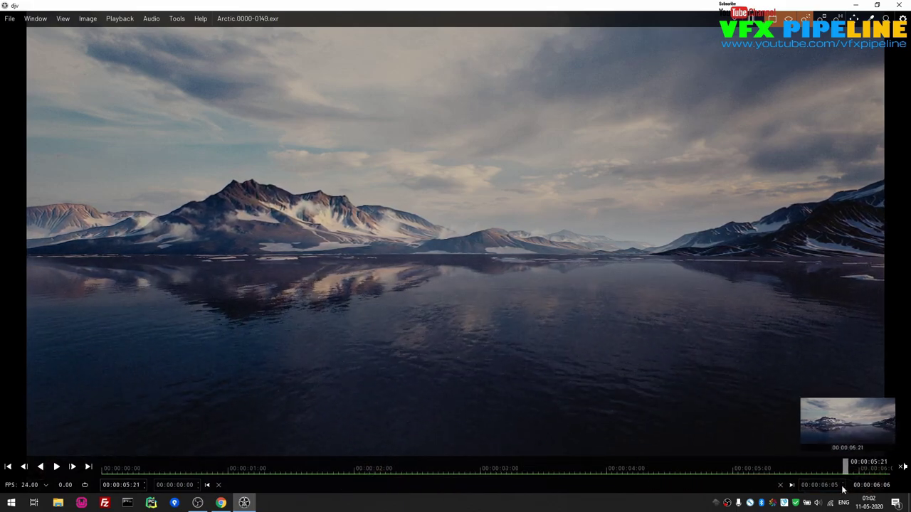
drag(844, 470, 352, 411)
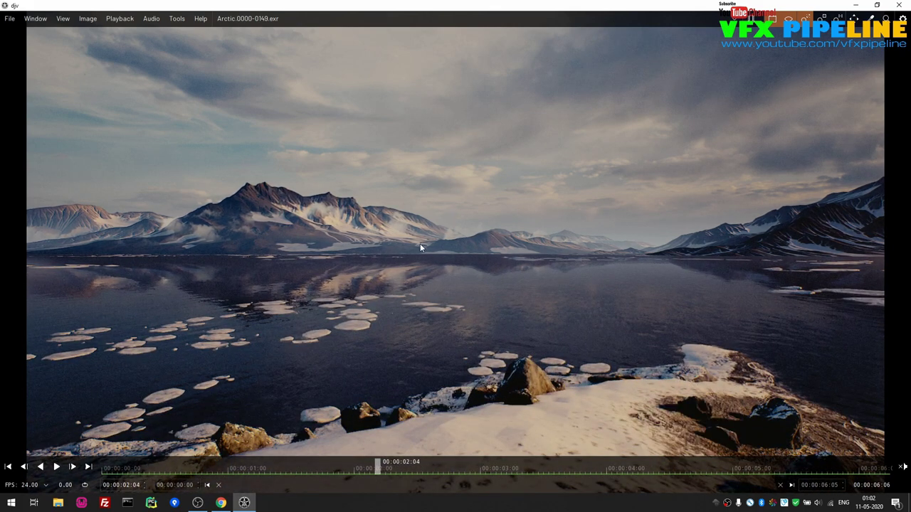
Step: Zoom into the Arctic frame, fit it back, and switch to full screen
scroll(420, 246, up, 8)
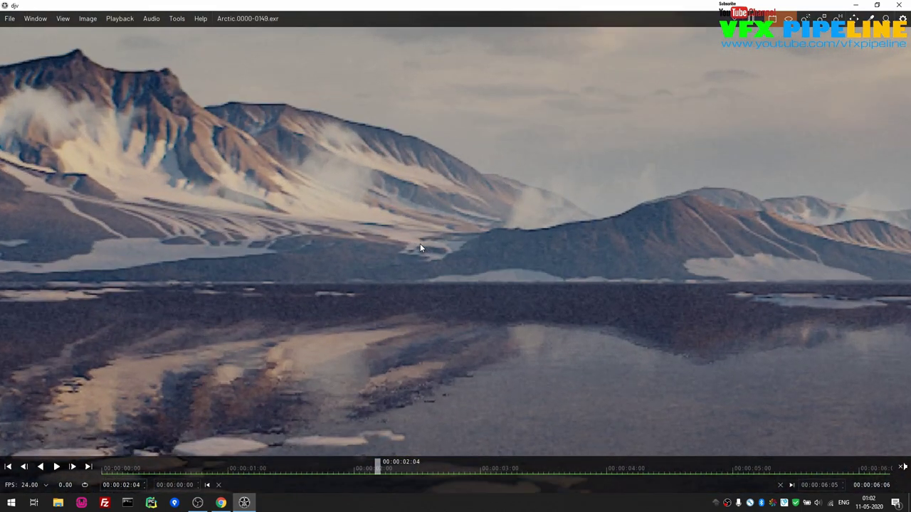
key(BackSpace)
key(u)
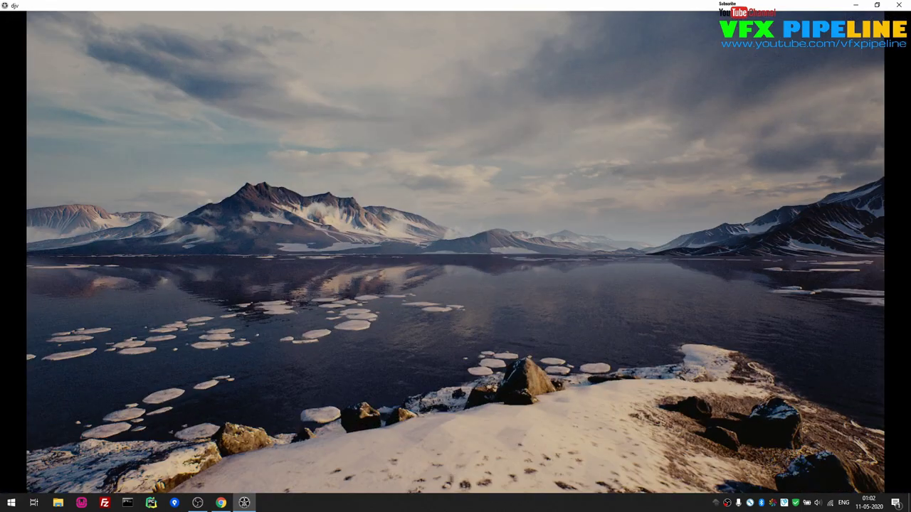
Step: Alternate between Fill View and Fit View, ending with the whole frame fitted
mouse_move(719, 102)
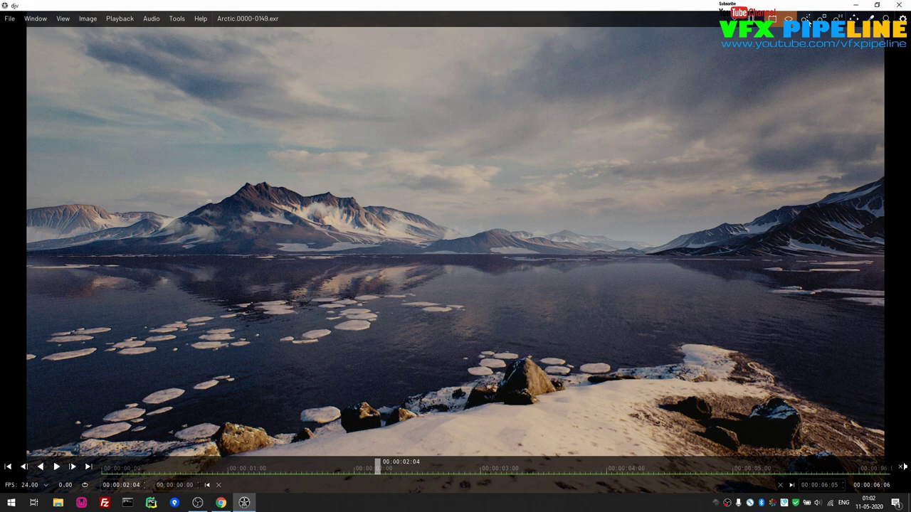
click(806, 19)
key(BackSpace)
click(839, 18)
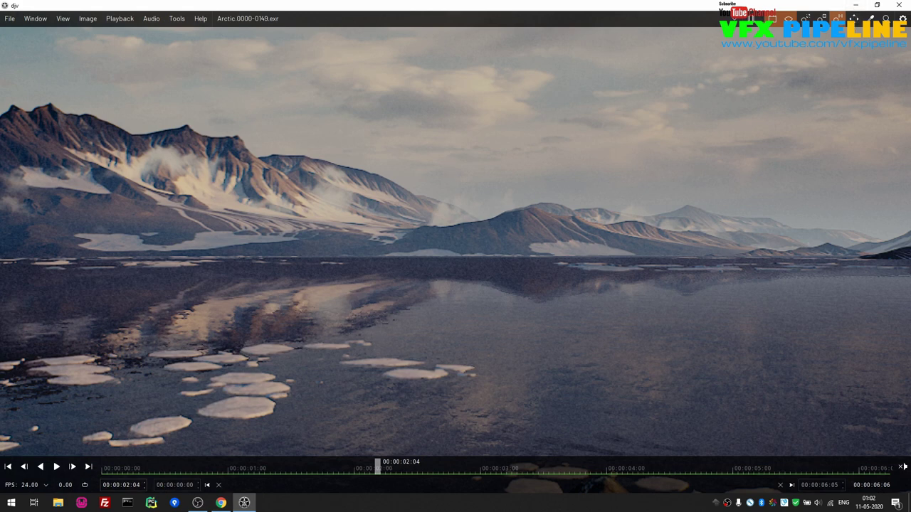
click(823, 19)
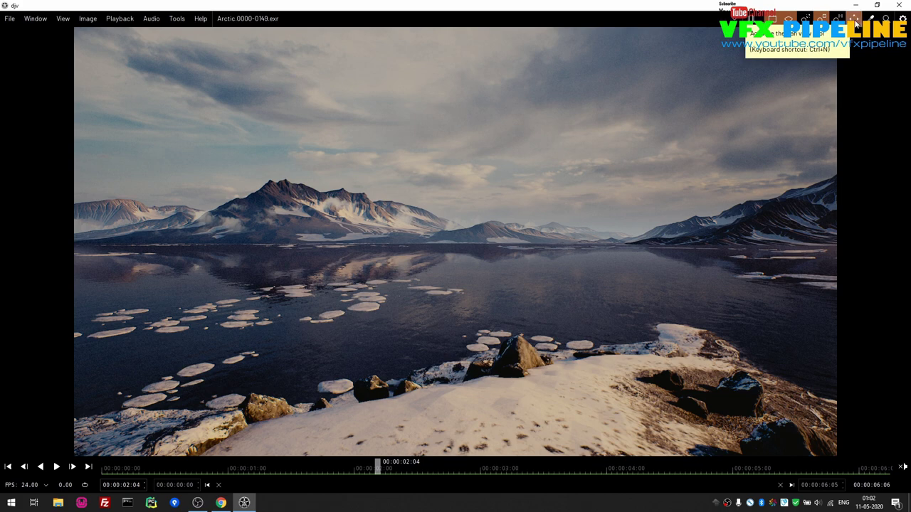
Step: Pan the Arctic frame around the viewer, leaving it shifted slightly right and up
drag(543, 188, 673, 147)
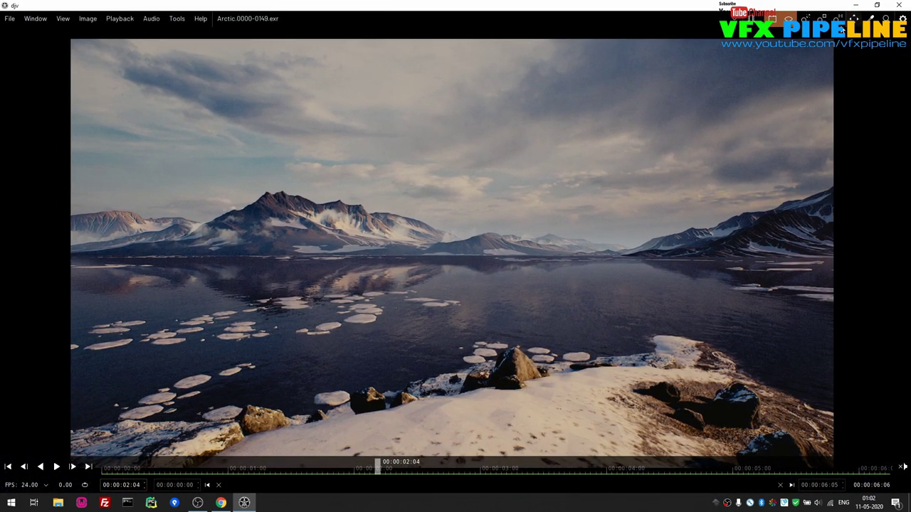
mouse_move(462, 234)
mouse_down()
mouse_move(571, 207)
mouse_move(362, 229)
mouse_move(446, 228)
mouse_up()
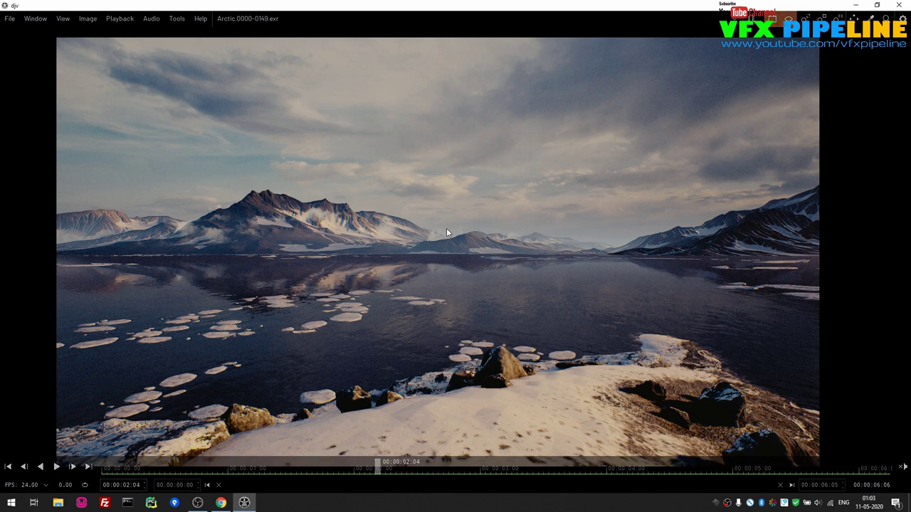
drag(446, 229, 490, 223)
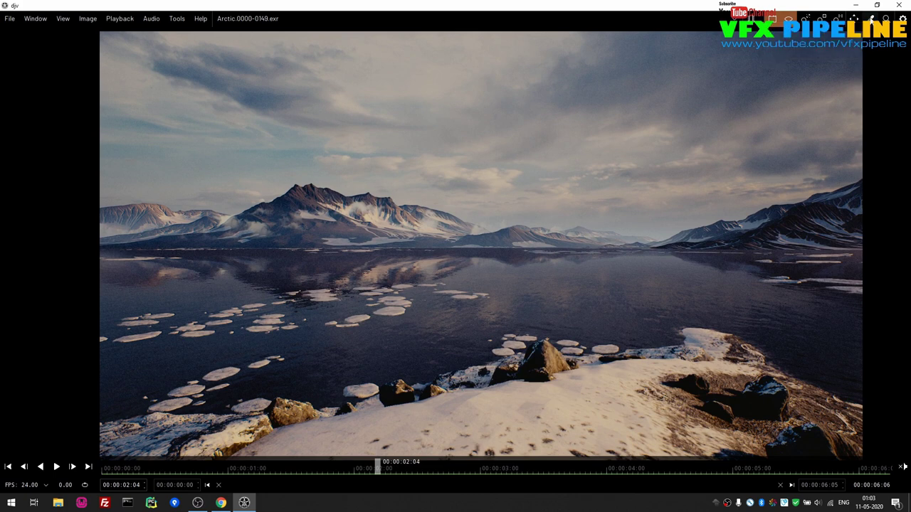
click(870, 18)
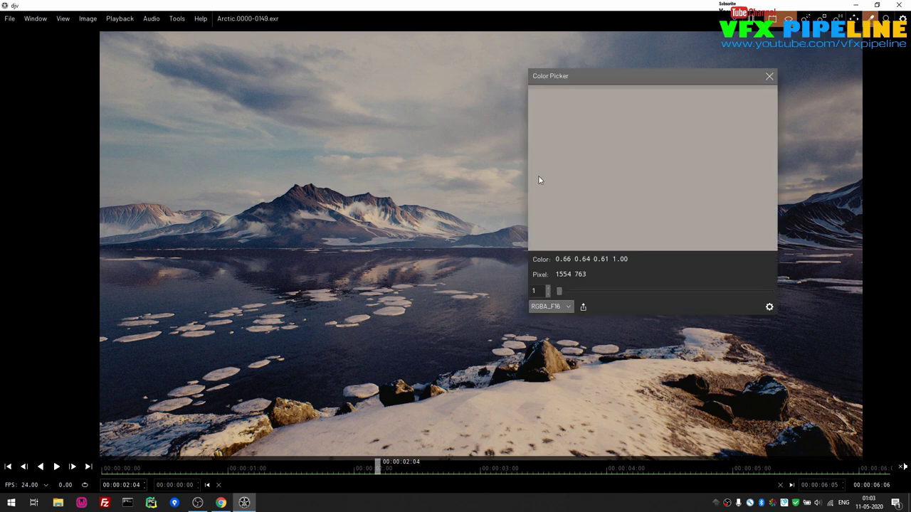
drag(341, 207, 478, 208)
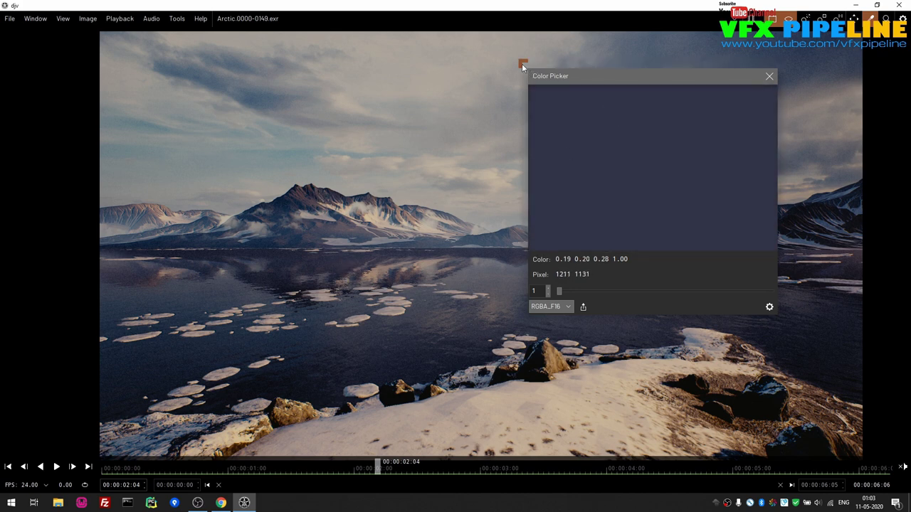
drag(523, 65, 471, 36)
drag(524, 55, 590, 118)
drag(318, 266, 295, 417)
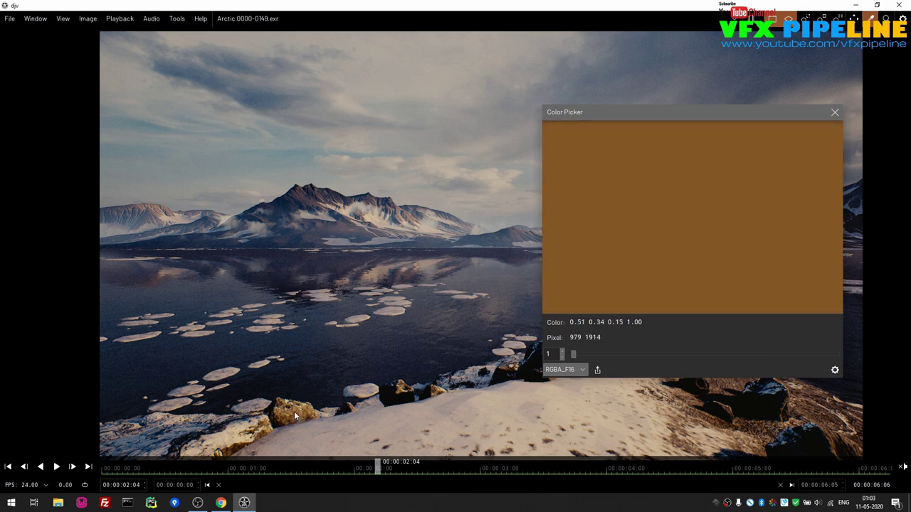
click(575, 354)
mouse_move(575, 354)
mouse_down()
mouse_move(832, 363)
mouse_move(580, 343)
mouse_up()
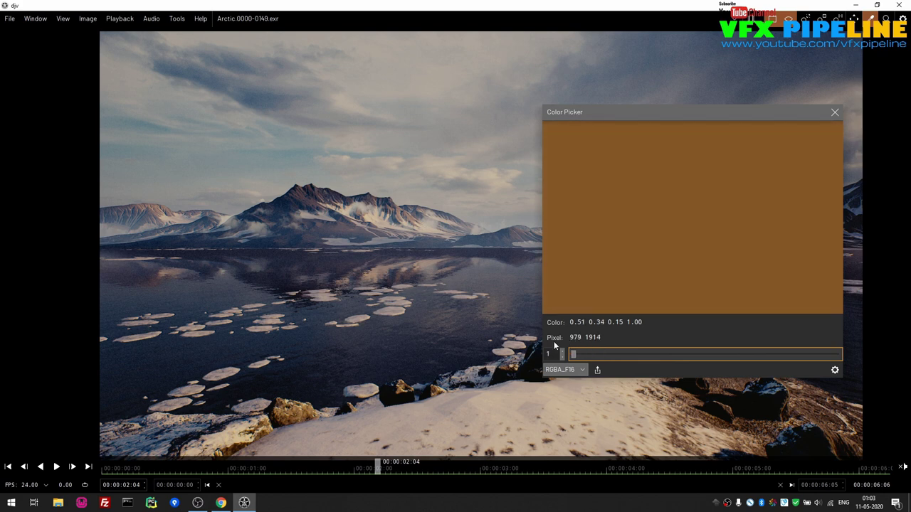
drag(377, 359, 358, 322)
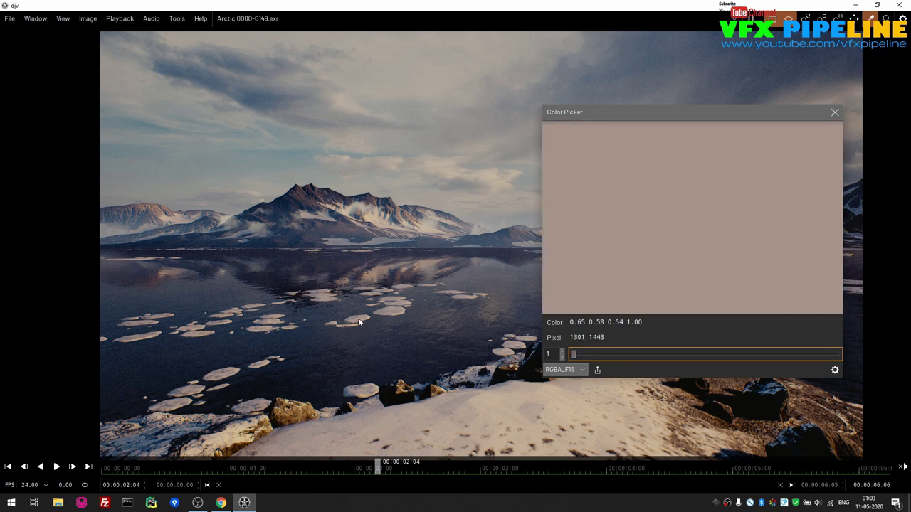
click(835, 112)
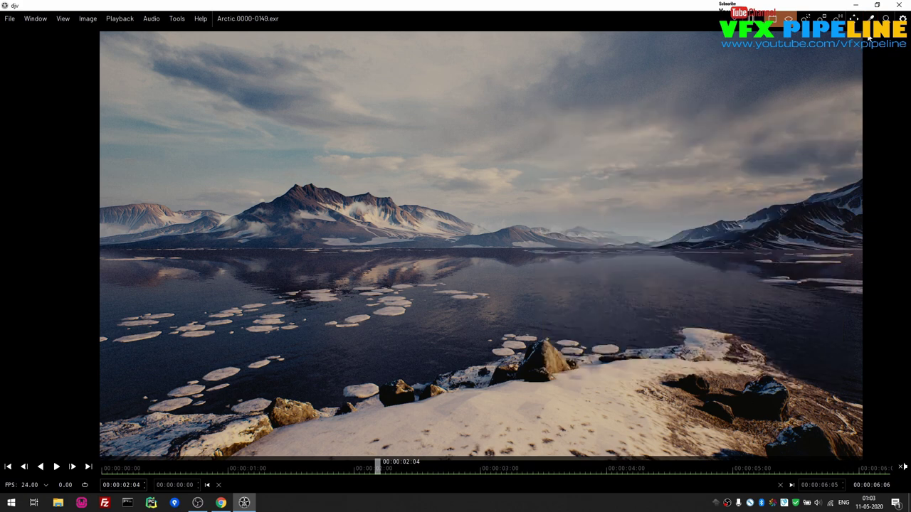
Step: Open the Magnify panel, raise its magnification to 5, and enlarge it over most of the screen
click(886, 19)
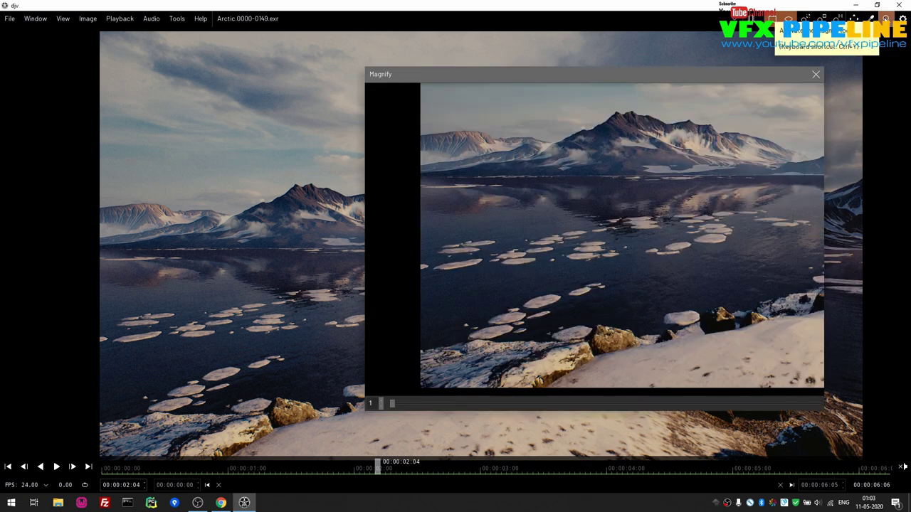
drag(506, 77, 546, 55)
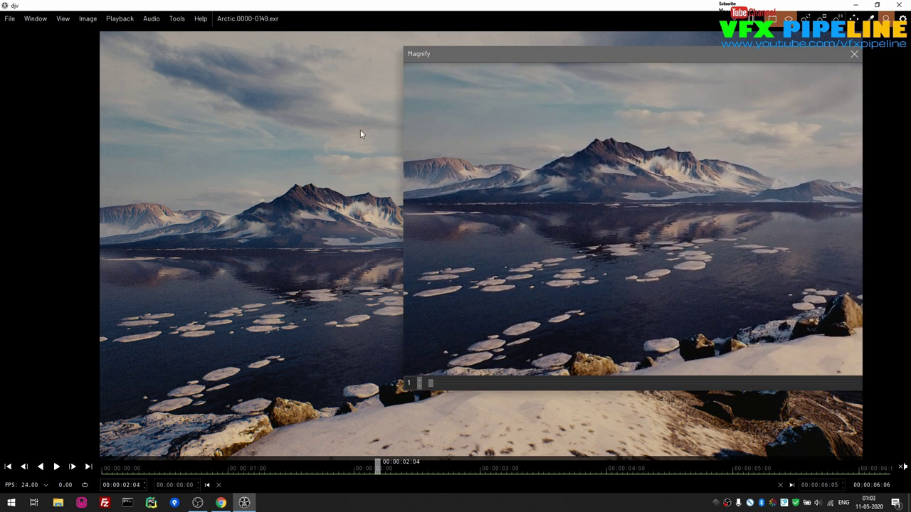
drag(398, 42, 527, 134)
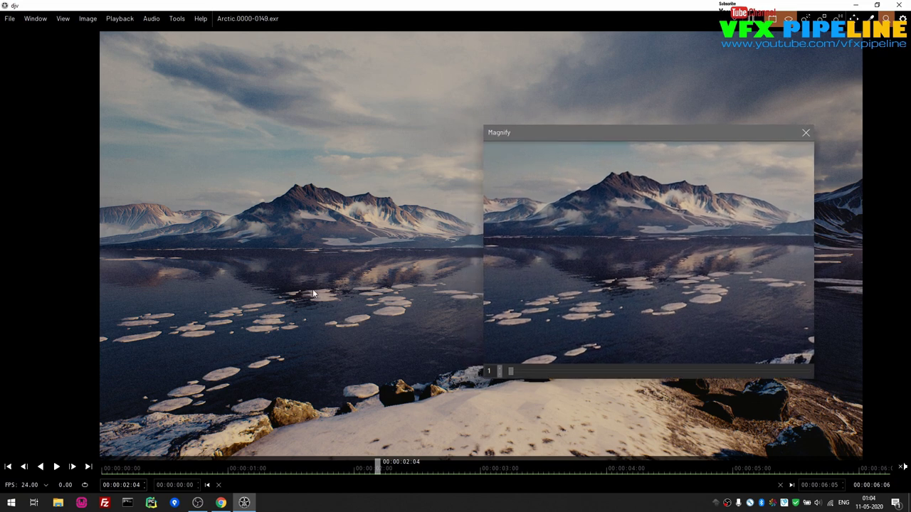
drag(513, 372, 552, 368)
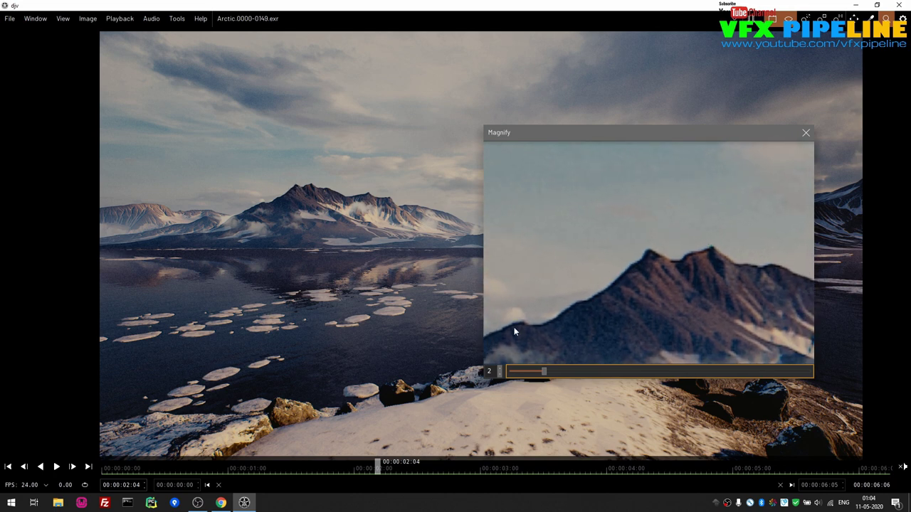
drag(547, 372, 647, 373)
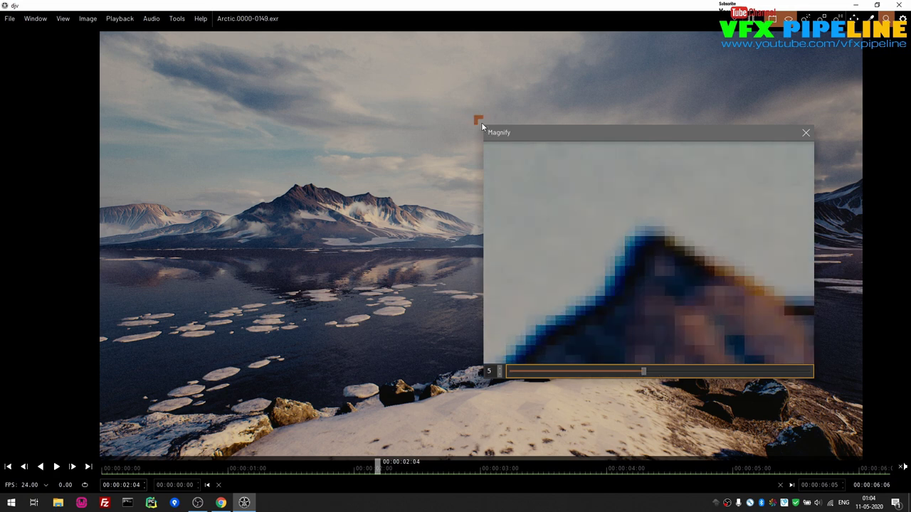
drag(484, 125, 317, 38)
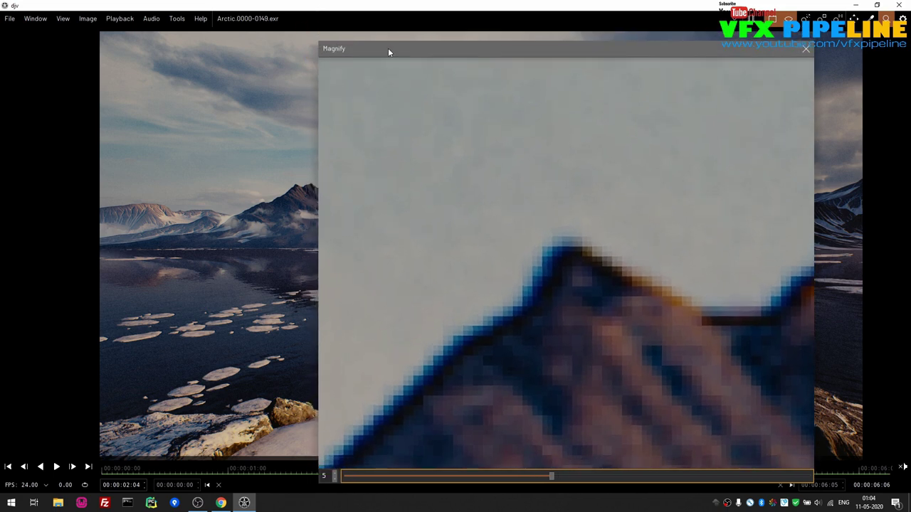
drag(388, 48, 448, 27)
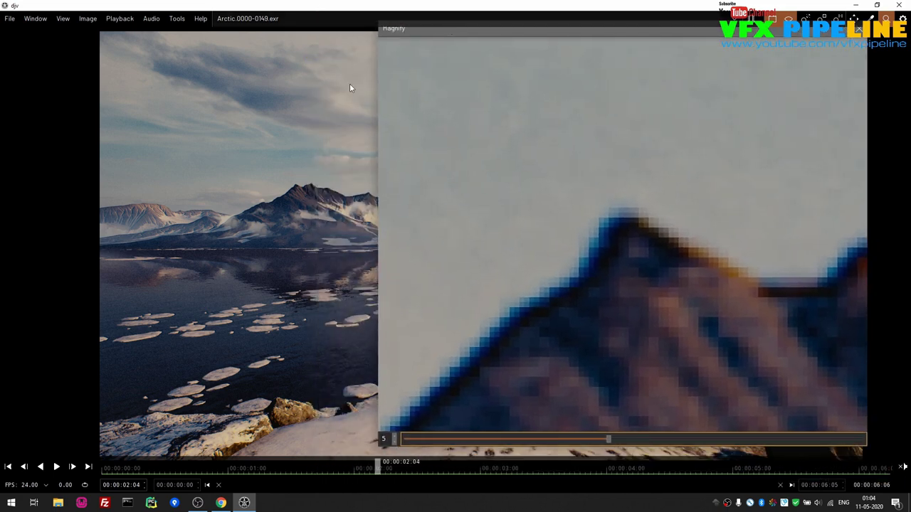